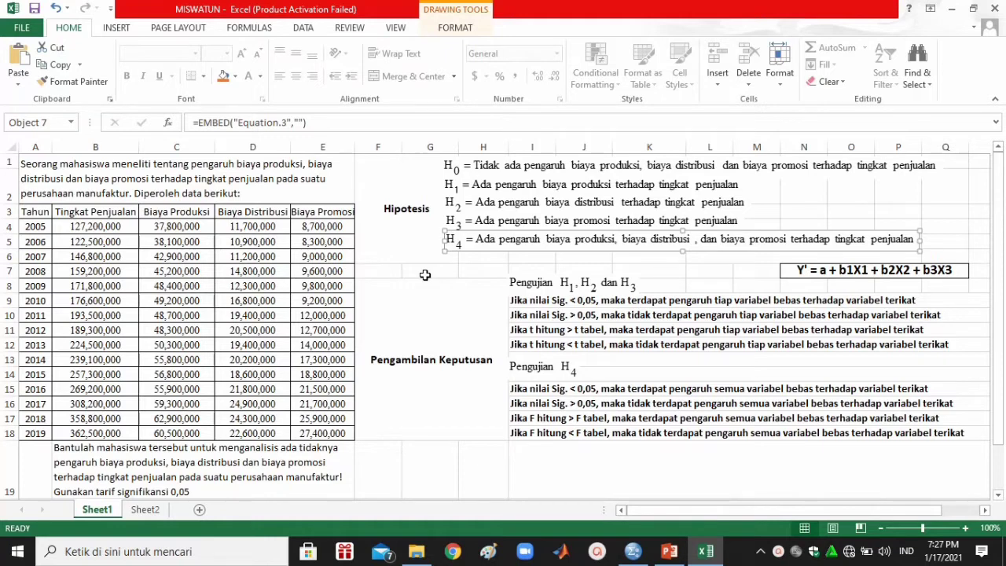
Copy the sales and cost figures for 2005 to 2019 (B4:E18), without the year column or the headers
left_click(70, 226)
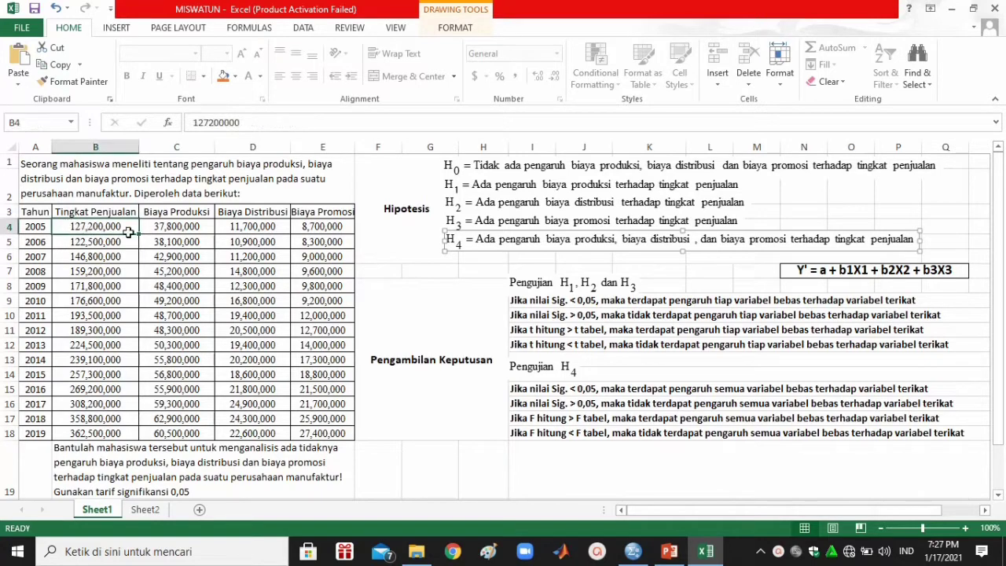
left_click_drag(128, 233, 299, 331)
left_click(299, 380)
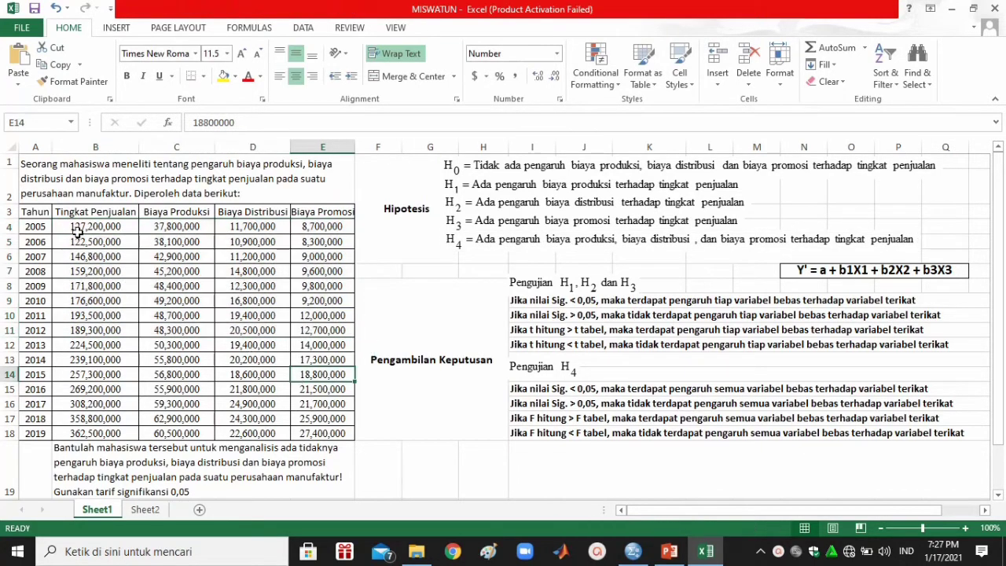
left_click_drag(78, 228, 336, 433)
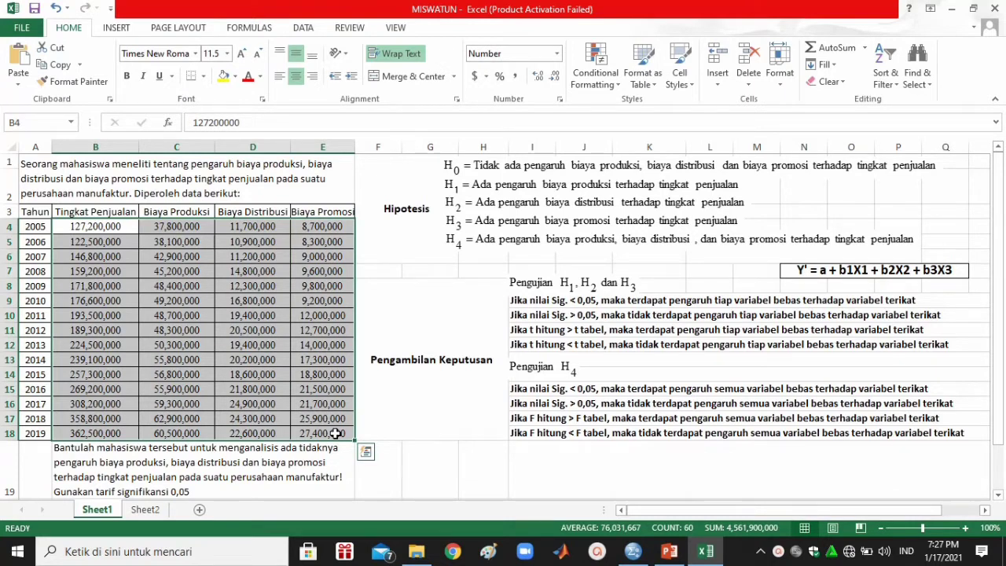
right_click(301, 371)
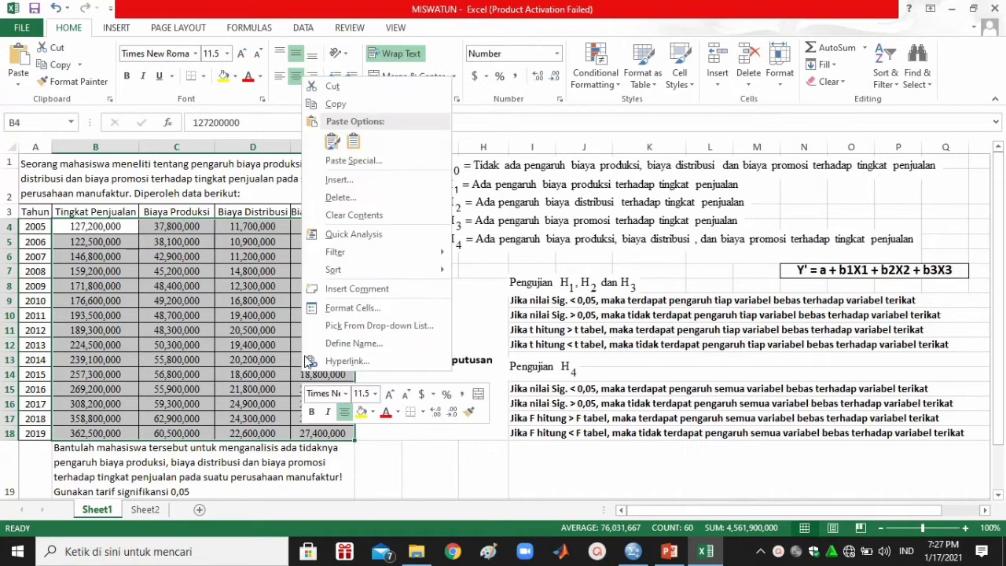
left_click(334, 104)
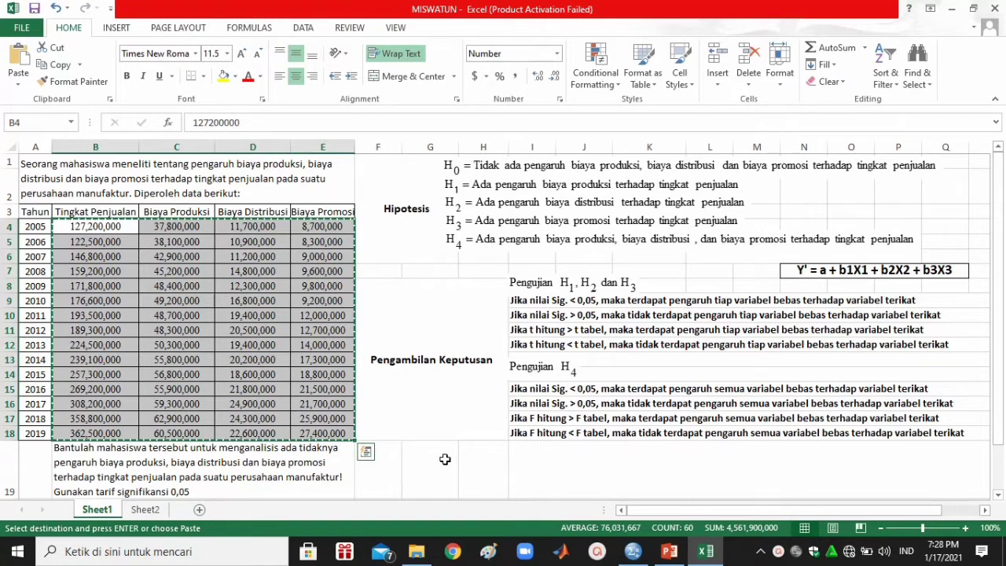
Switch to SPSS and paste the copied figures into the empty dataset, starting at the first cell
left_click(632, 552)
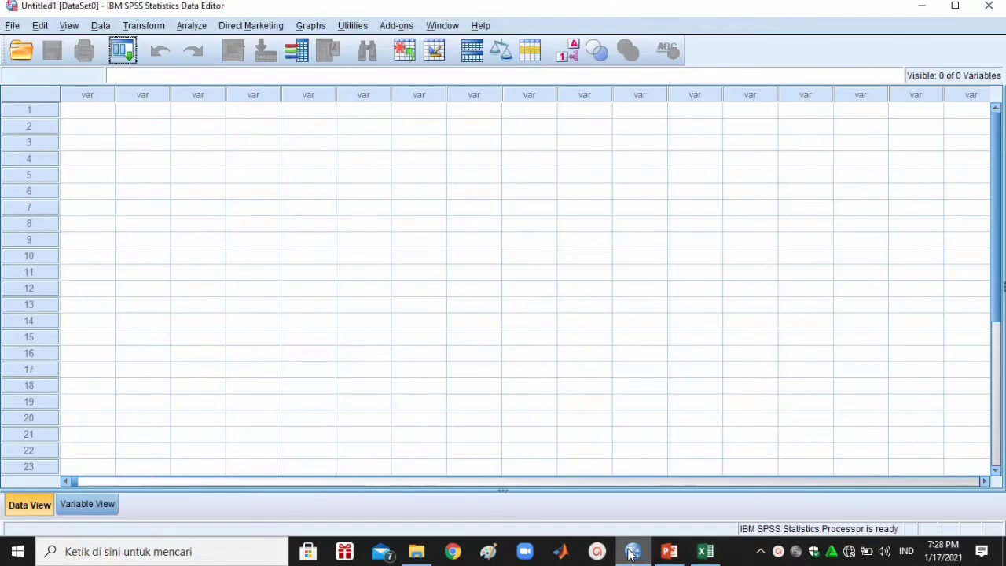
left_click(89, 116)
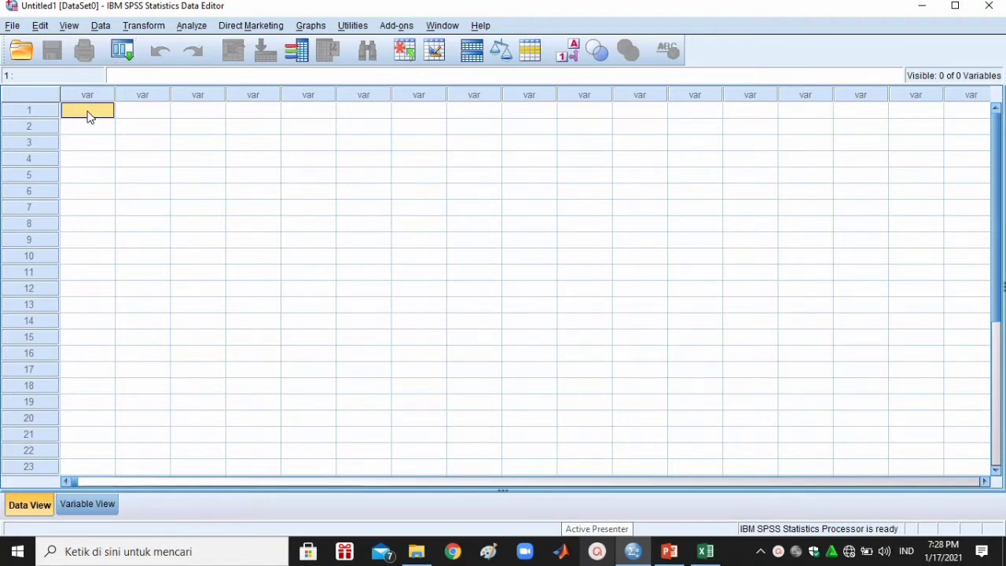
right_click(89, 116)
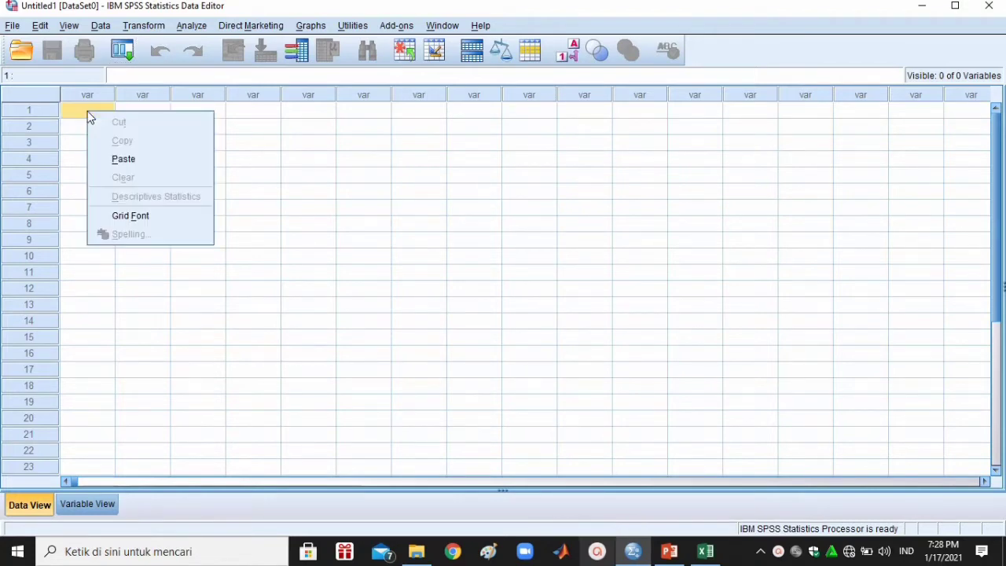
left_click(119, 161)
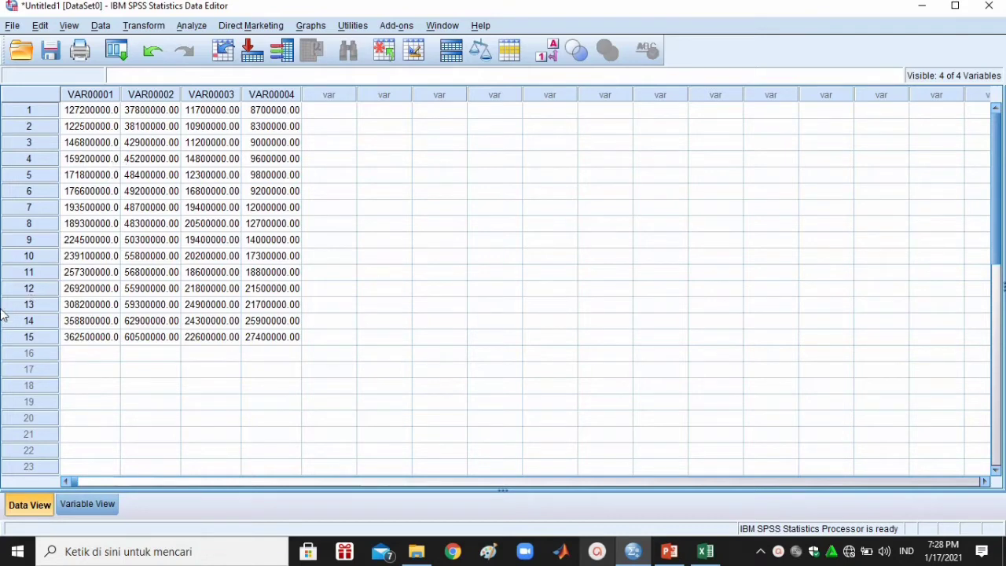
Rename the first variable Y and the second variable X1 in the variable definitions
left_click(91, 504)
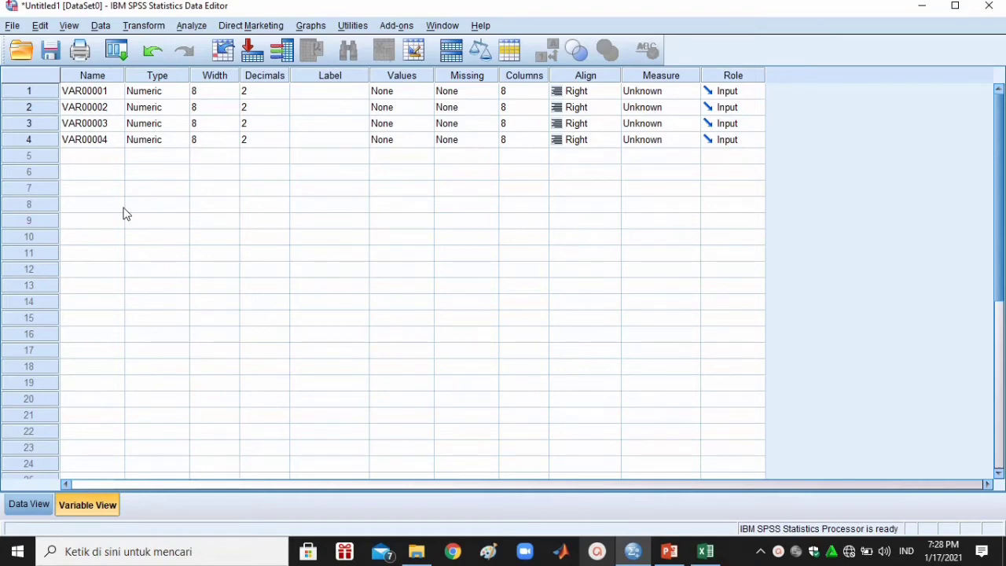
left_click(109, 93)
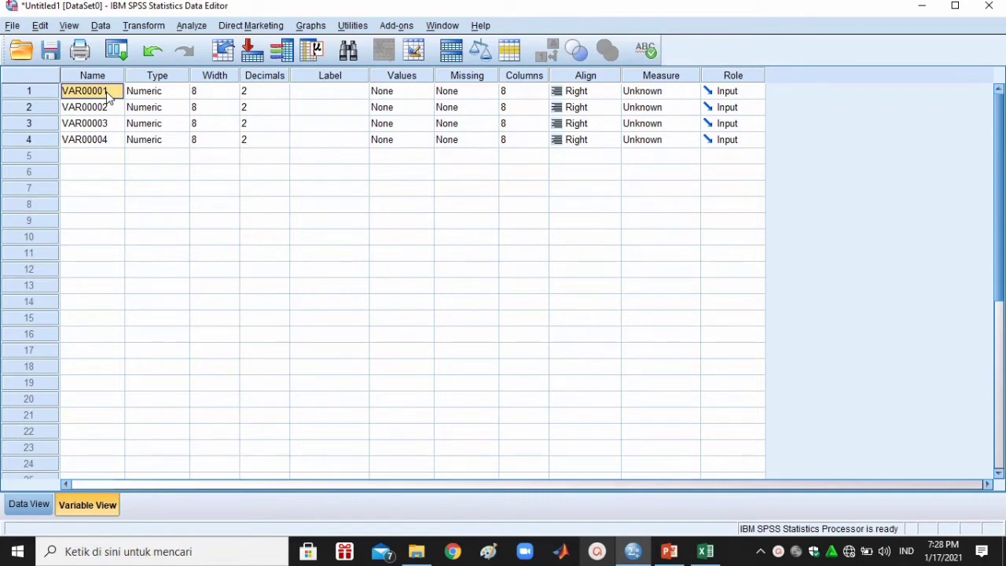
key("BackSpace")
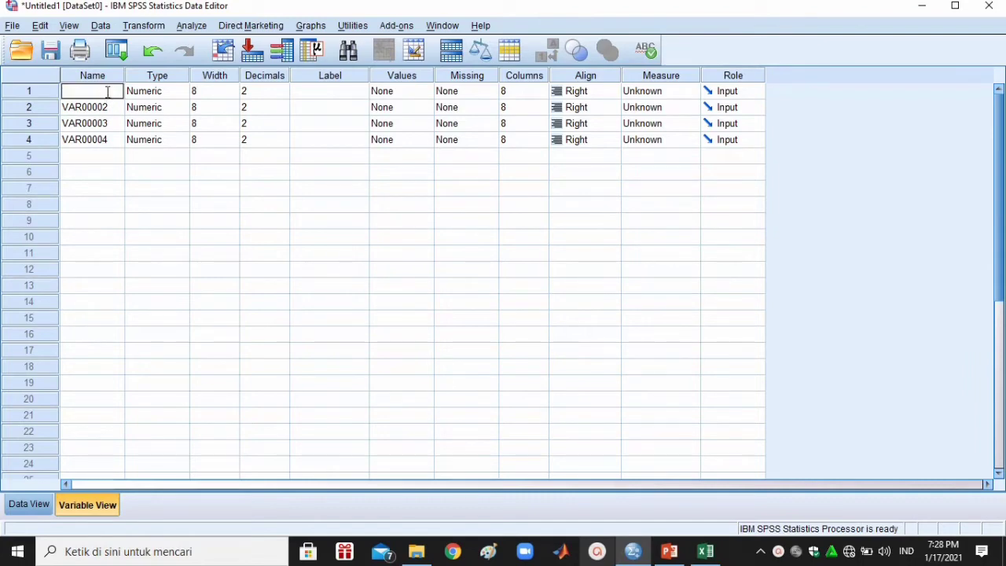
type("y")
key("BackSpace")
type("Y")
left_click(109, 111)
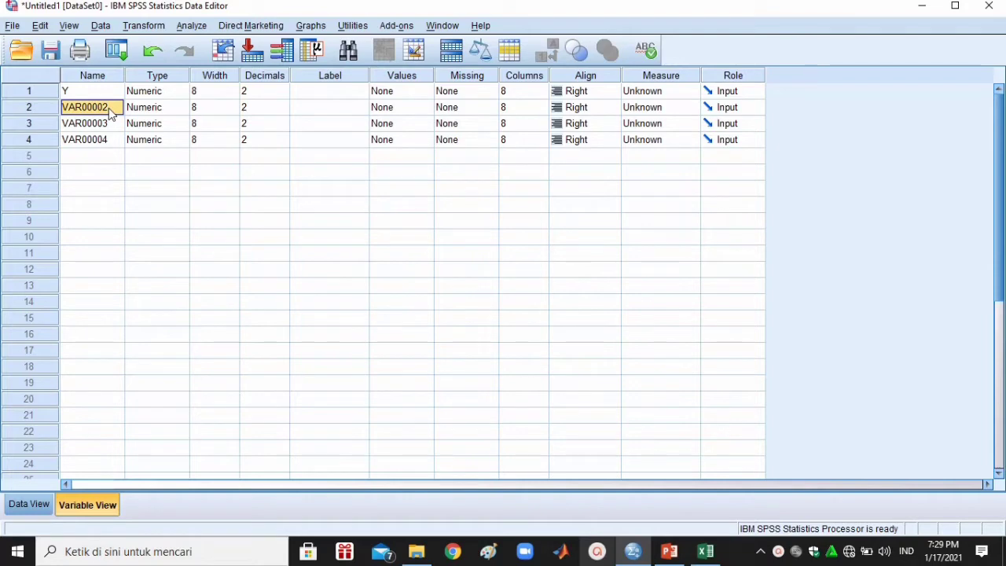
key("BackSpace")
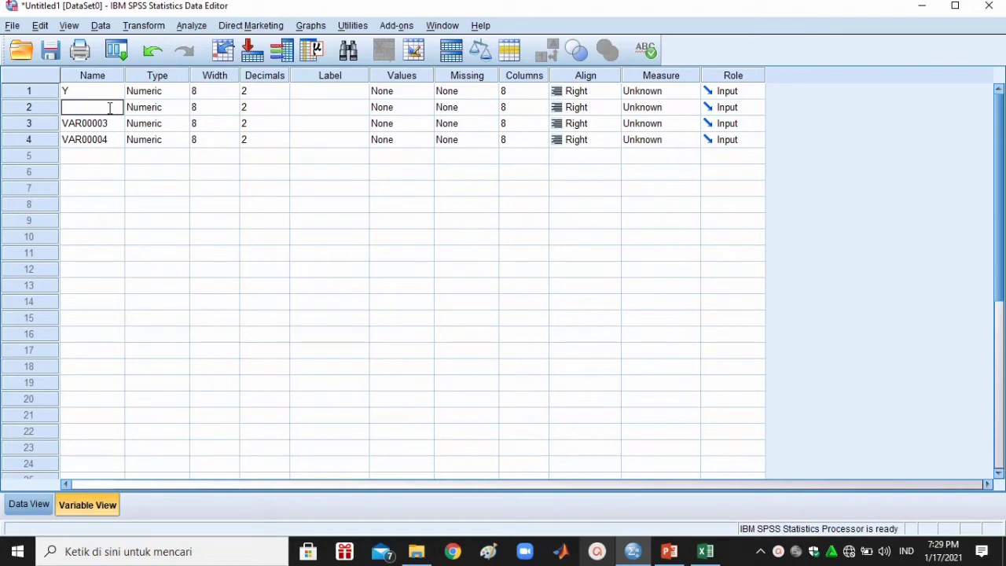
type("X1")
Rename the third variable X2 and the fourth variable X3
left_click(108, 123)
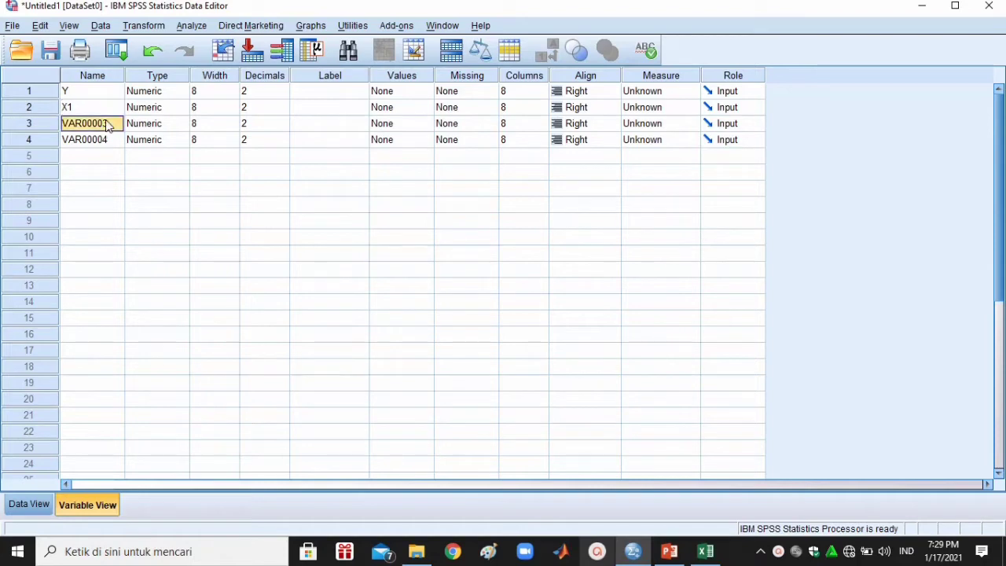
key("BackSpace")
type("X2")
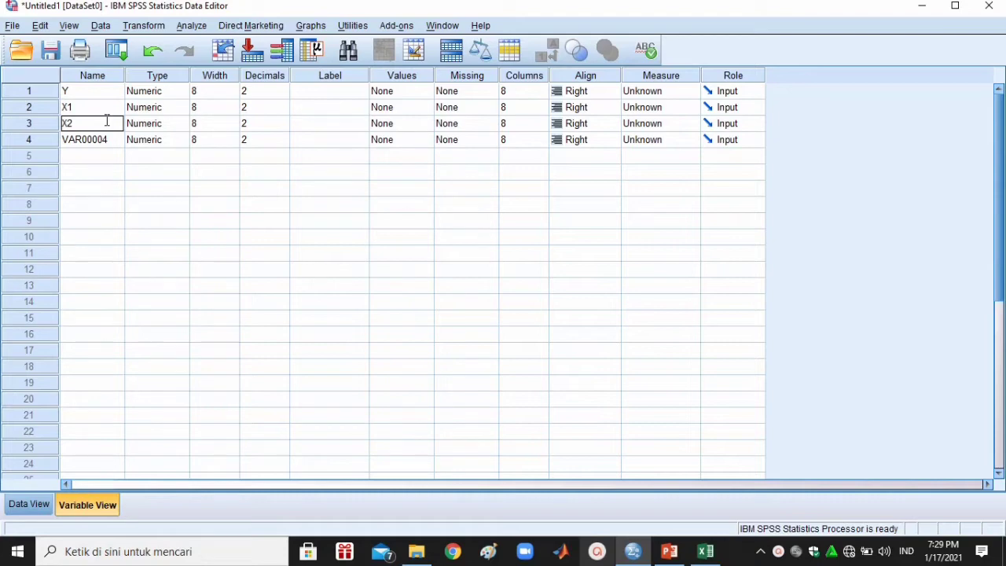
key("Return")
key("BackSpace")
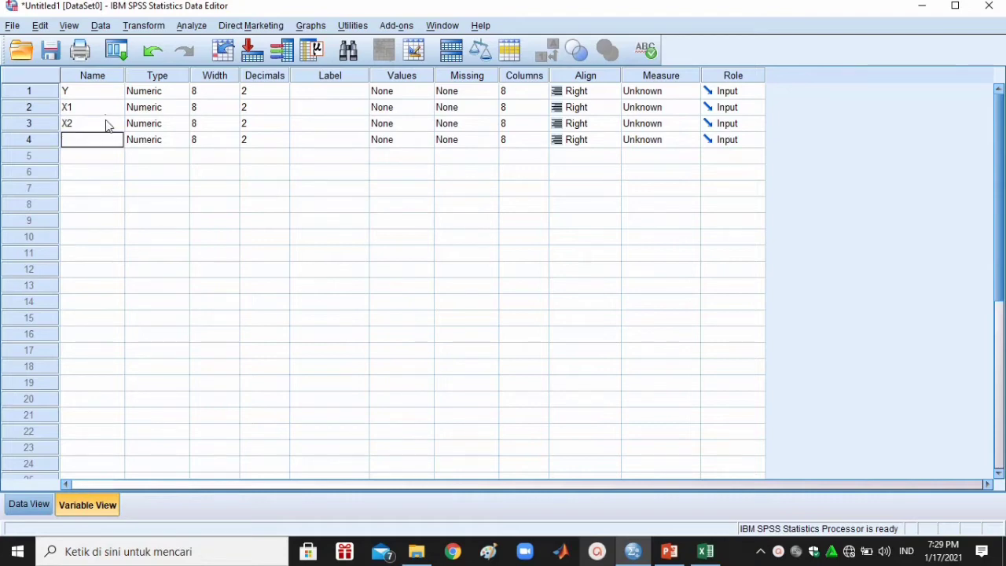
type("X3")
Set the decimals of all four variables Y, X1, X2 and X3 to 0
left_click(284, 95)
left_click(284, 95)
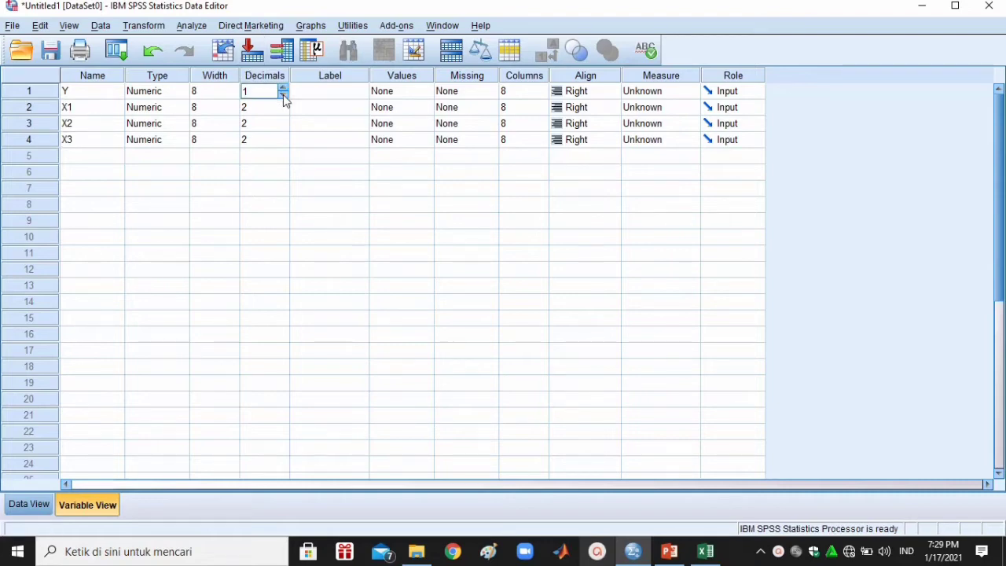
left_click(283, 95)
left_click(285, 113)
left_click(283, 111)
left_click(285, 112)
left_click(284, 128)
left_click(284, 127)
left_click(283, 127)
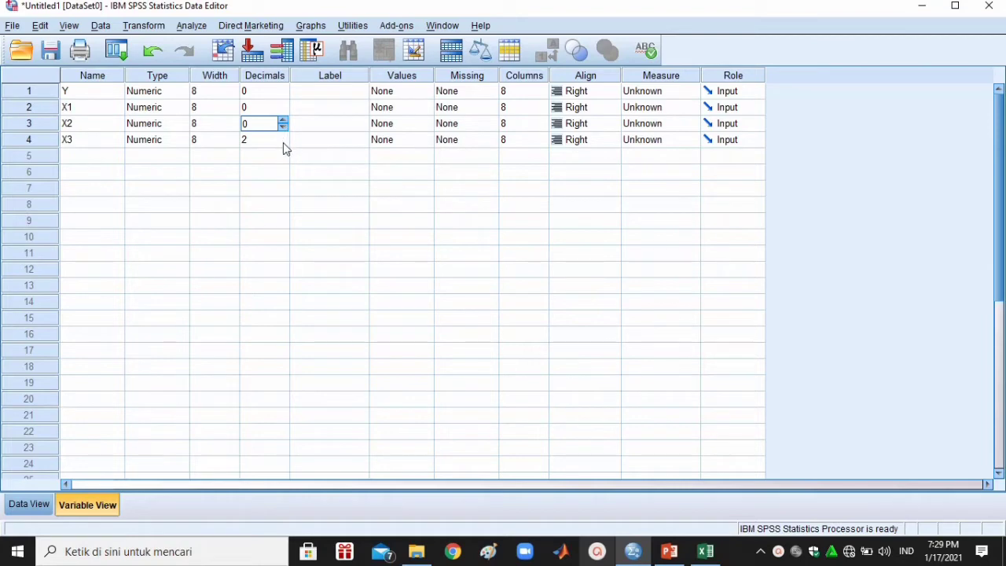
left_click(283, 143)
left_click(283, 143)
left_click(284, 143)
Check the column headers in the Excel sheet and give variable Y the label "Tingkat Penjualan" in SPSS
left_click(305, 92)
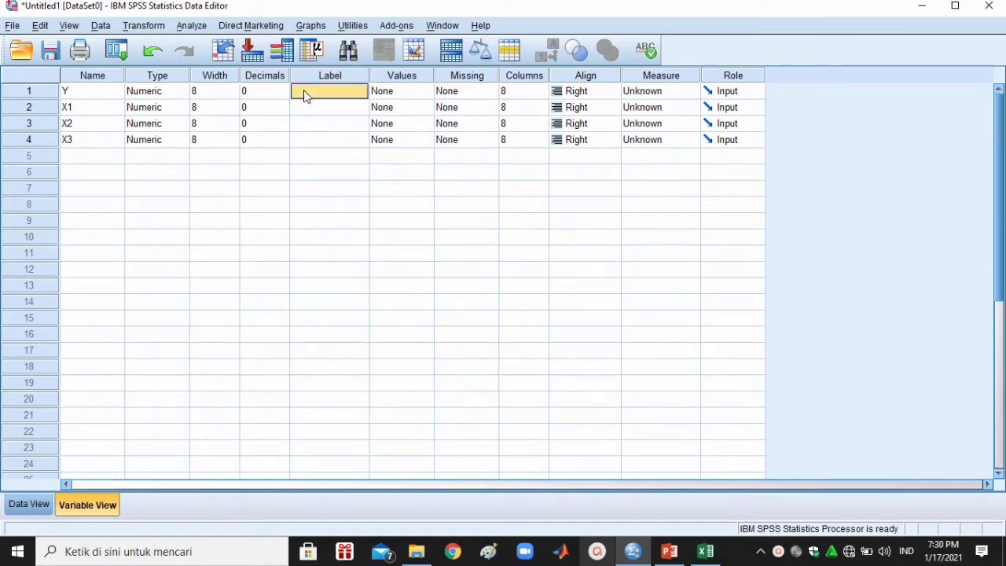
left_click(707, 553)
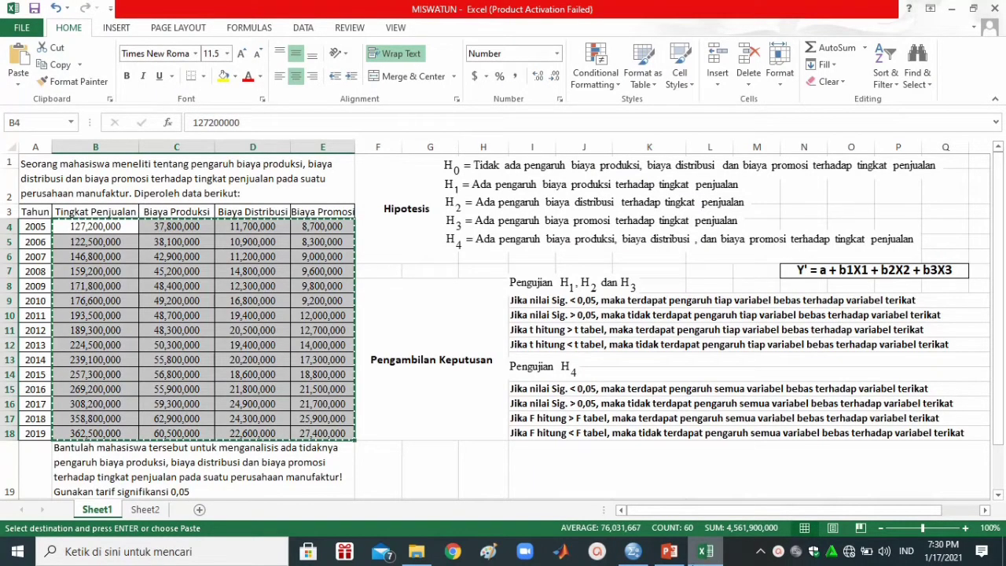
left_click(646, 557)
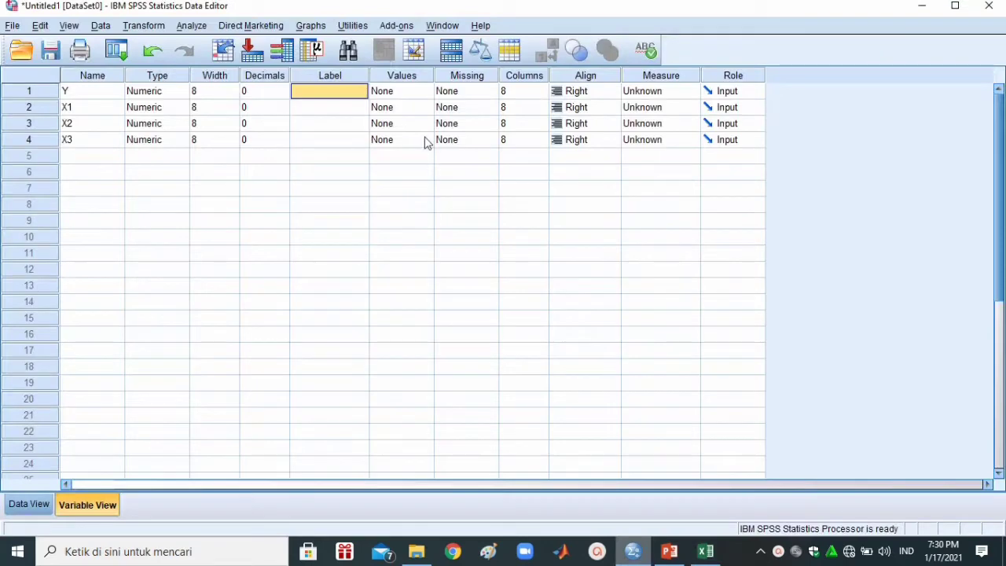
type("T")
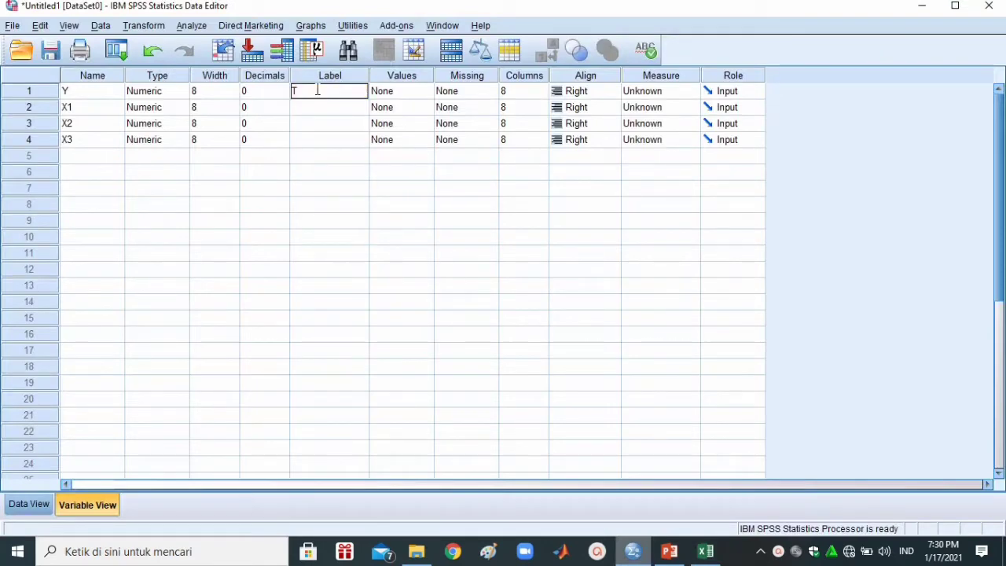
type("ingkat Penjua")
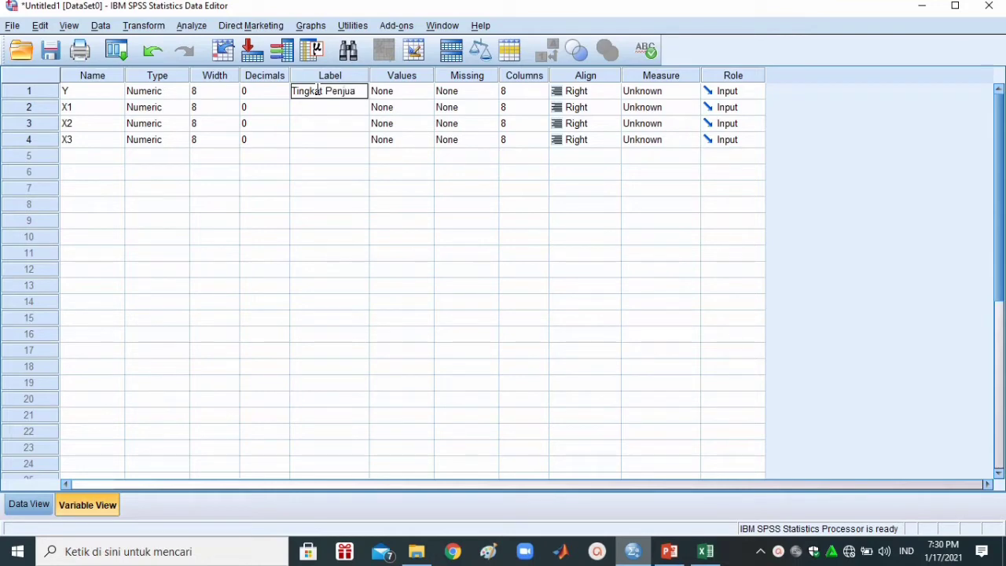
type("lan")
key("Return")
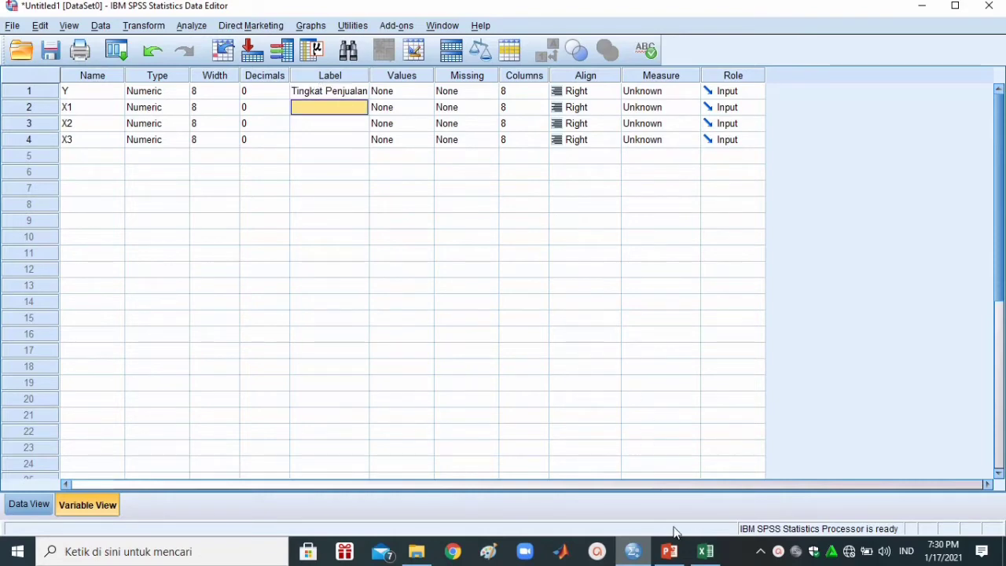
Check the next header in Excel and give variable X1 the label "Biaya Produksi" in SPSS
left_click(703, 552)
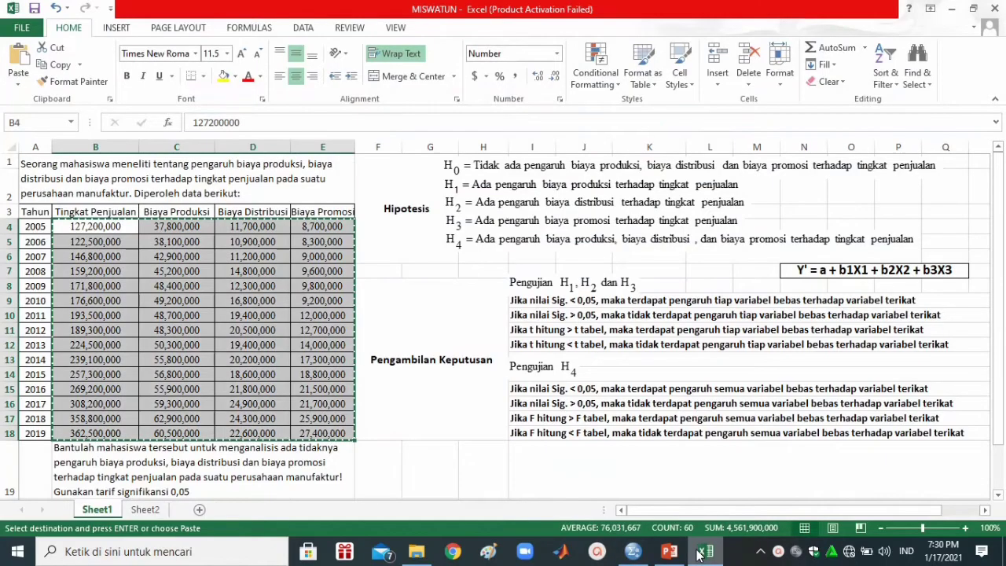
left_click(634, 552)
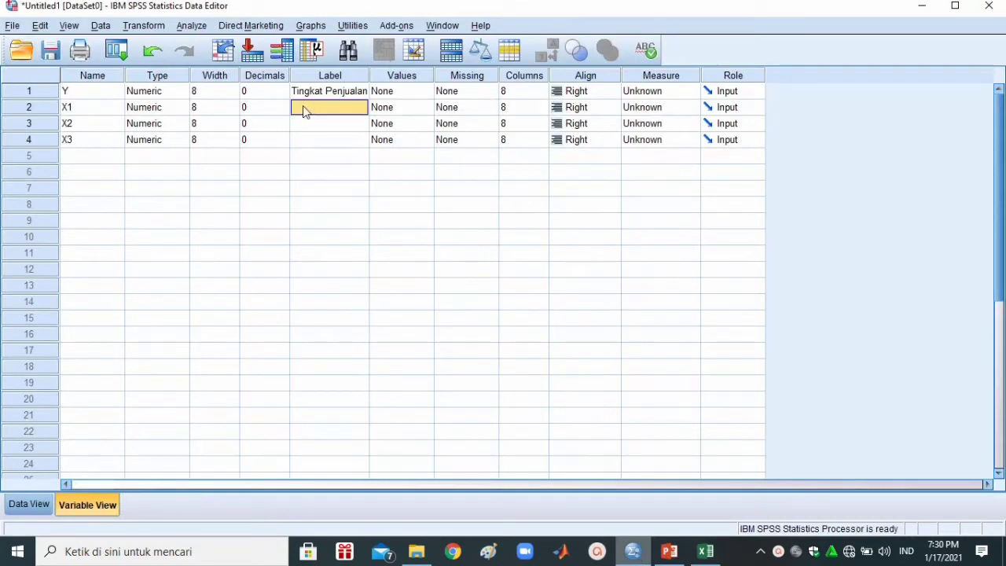
double_click(303, 107)
type("Biaya")
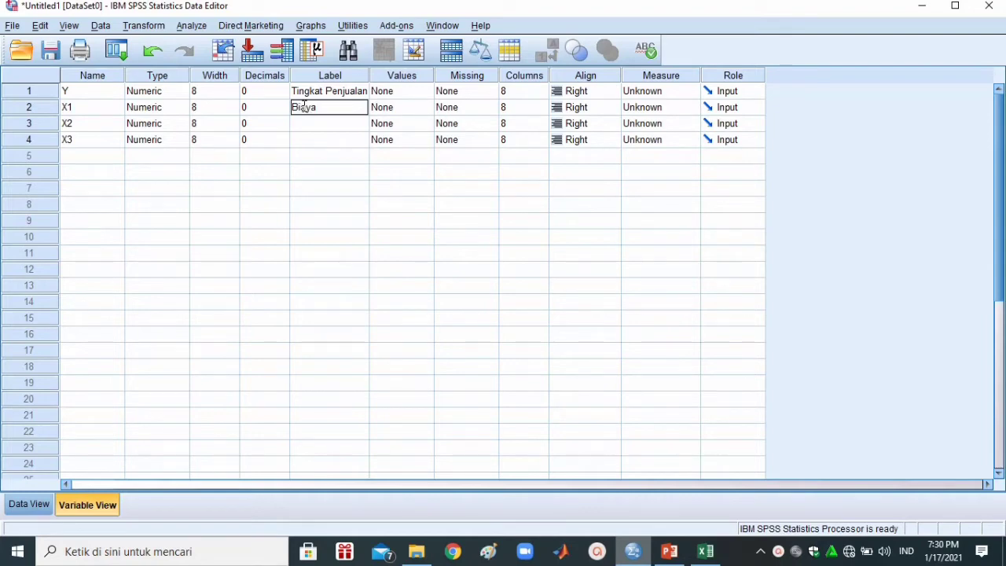
type(" Produksi")
key("Return")
Label variable X2 "Biaya Distribusi" and variable X3 "Biaya Promosi"
type("B")
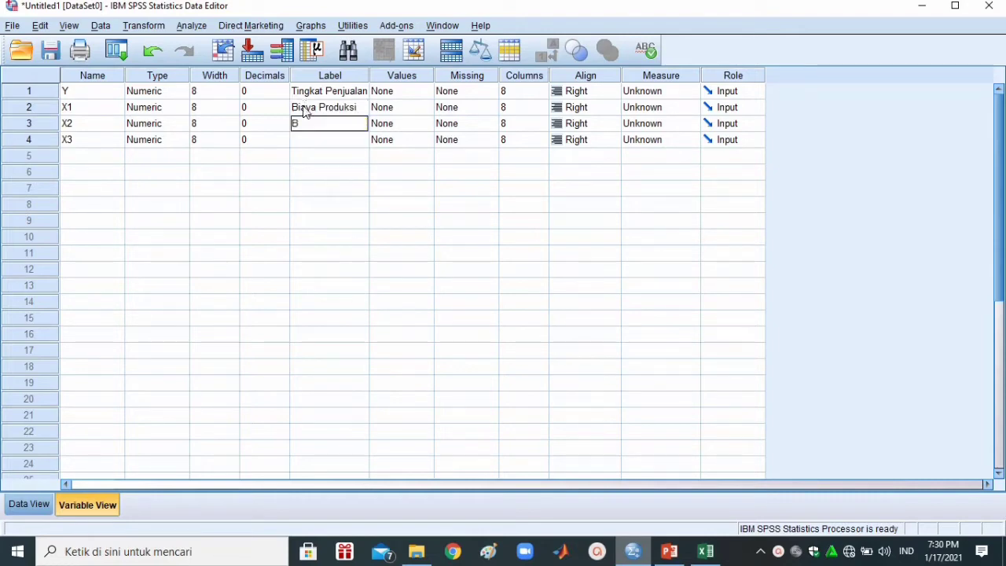
type("iaya Distribus")
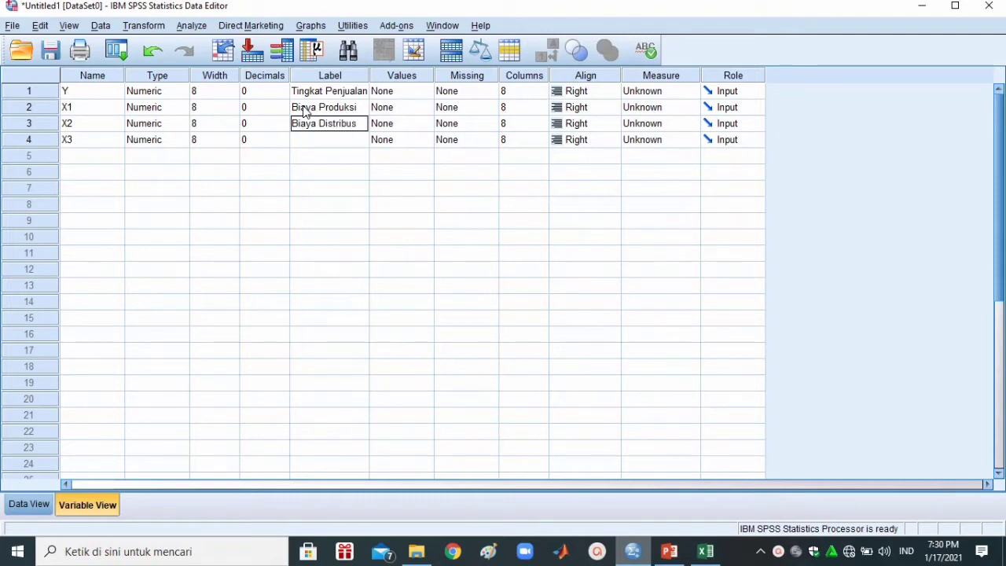
type("i")
left_click(351, 143)
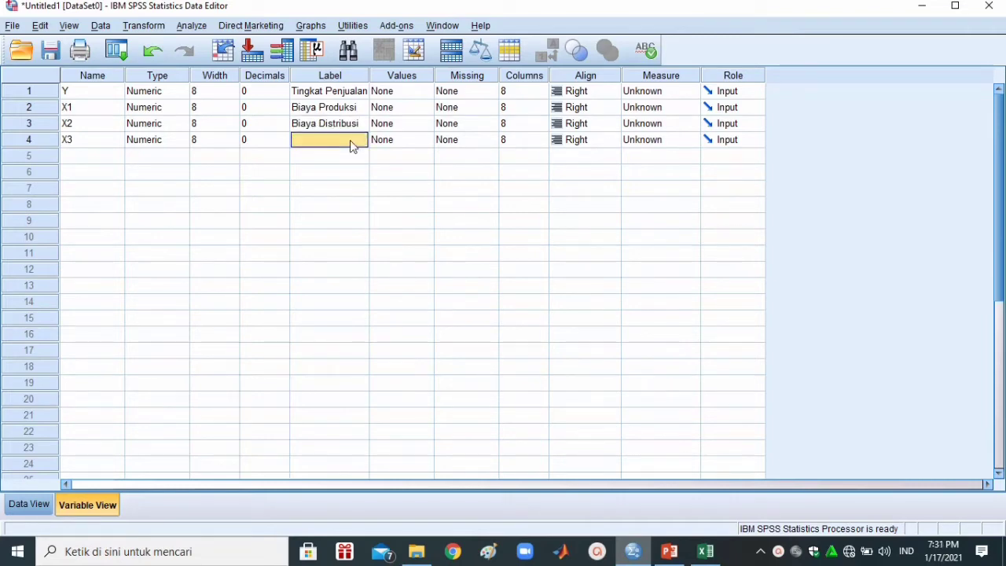
left_click(351, 143)
type("Biaya")
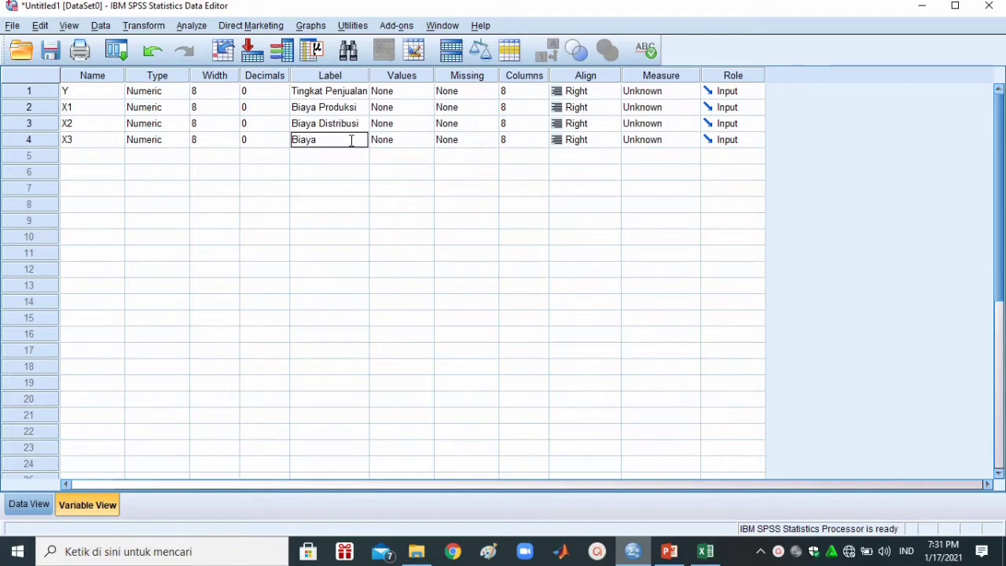
type(" Promosi")
Set the display column width of all four variables to 10
left_click(545, 91)
left_click(542, 89)
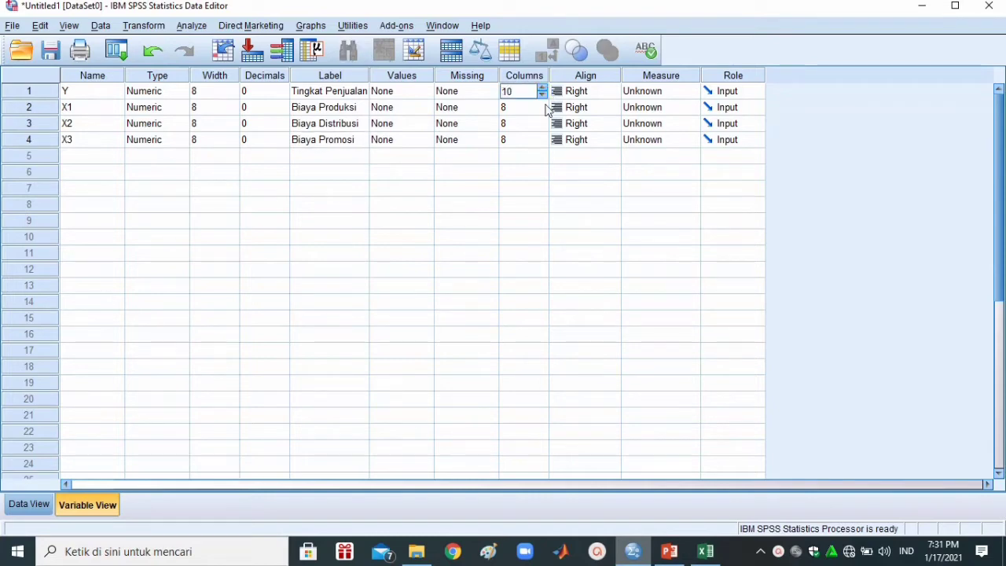
left_click(546, 108)
left_click(542, 104)
left_click(545, 123)
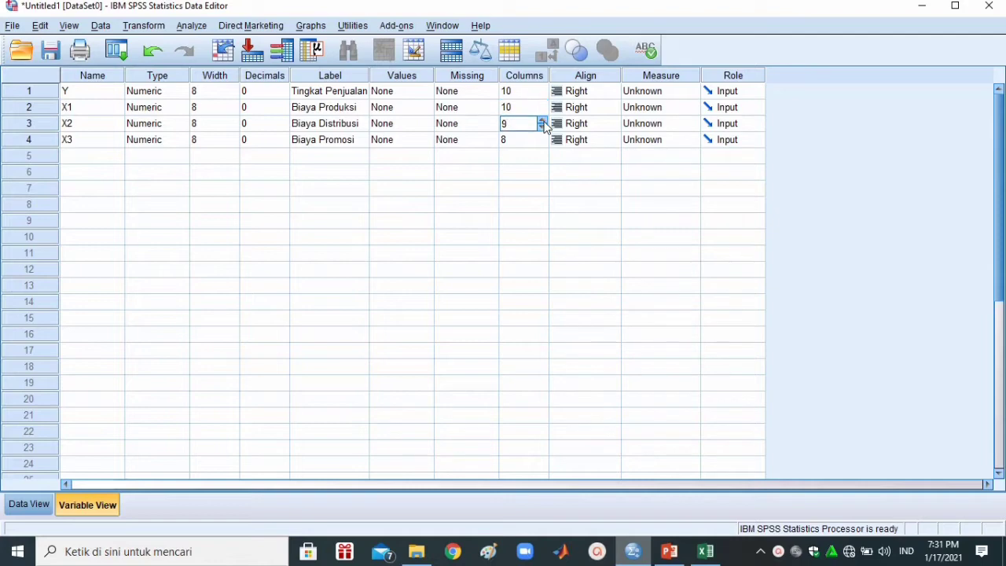
left_click(542, 120)
left_click(546, 139)
left_click(542, 136)
left_click(543, 136)
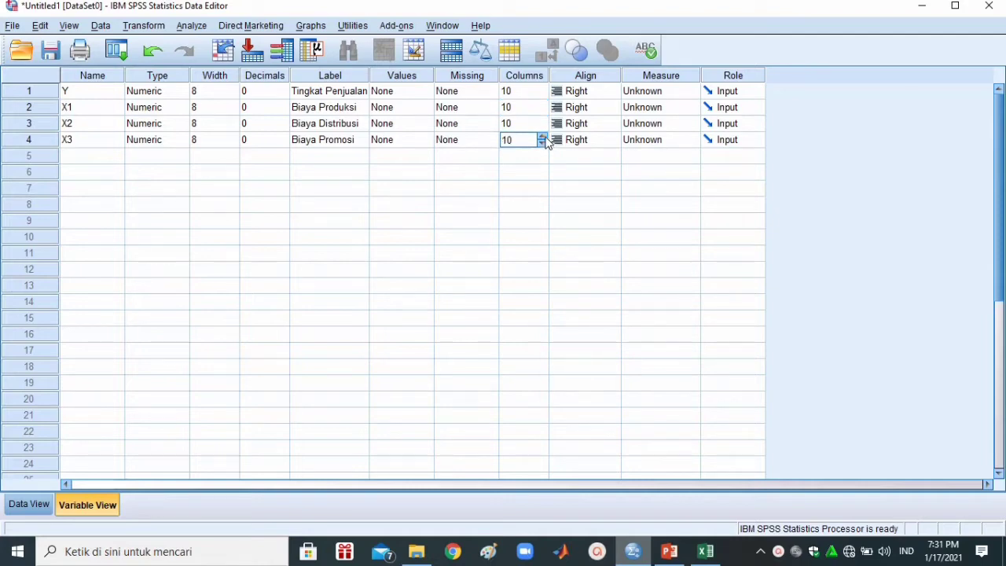
Set the alignment of all four variables, Y, X1, X2 and X3, to Center
left_click(611, 91)
left_click(602, 139)
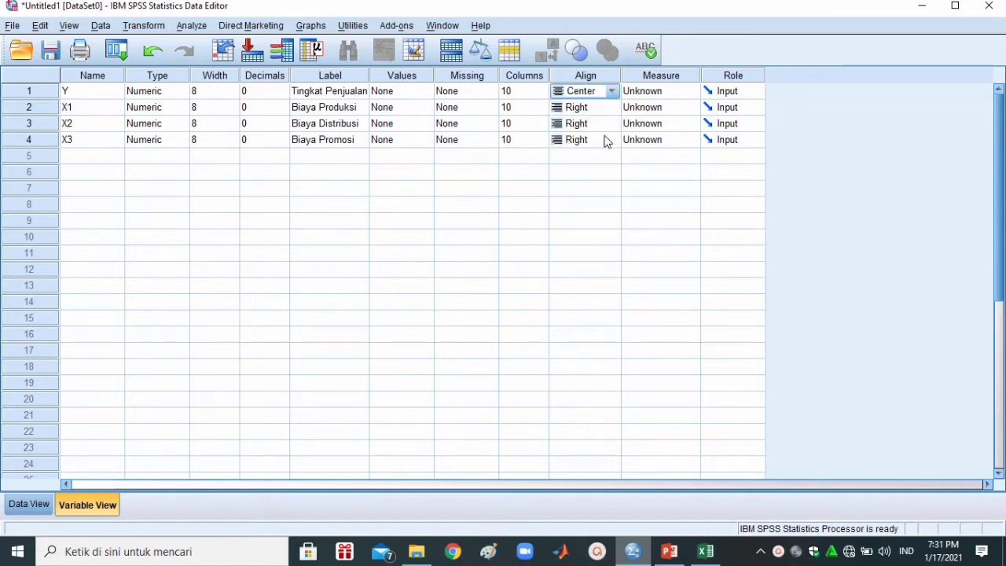
left_click(595, 108)
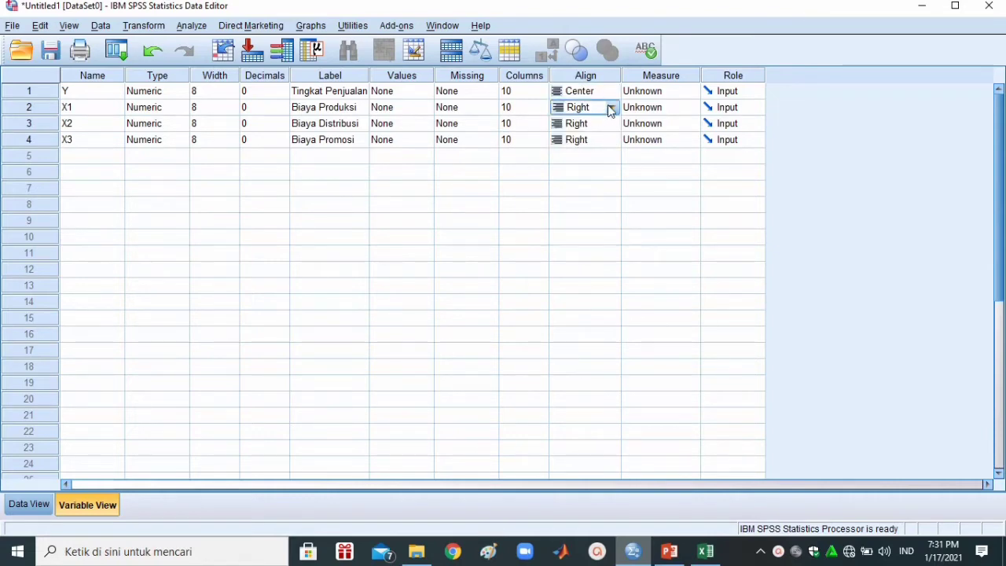
left_click(612, 108)
left_click(598, 153)
left_click(603, 126)
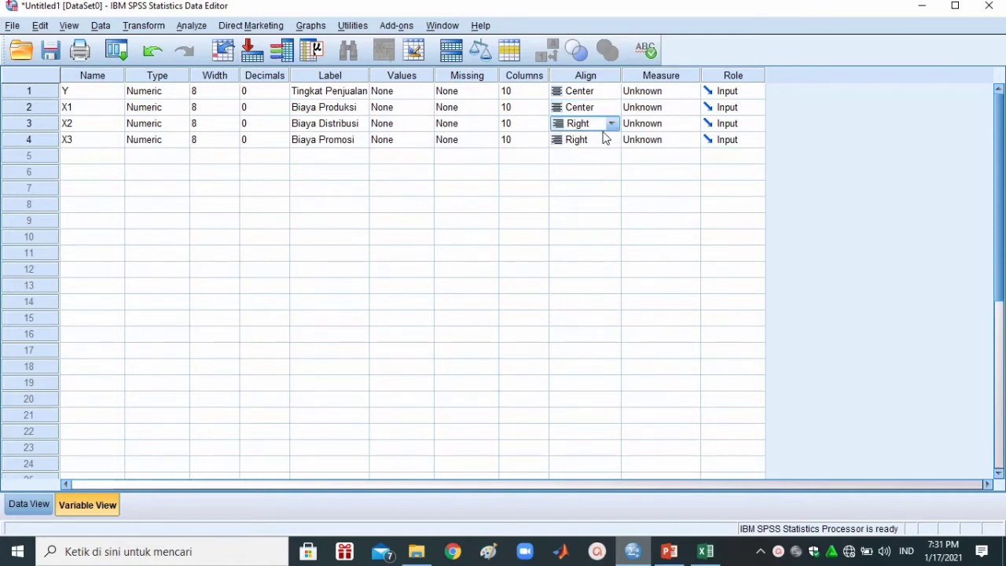
left_click(611, 123)
left_click(599, 168)
left_click(595, 147)
left_click(612, 141)
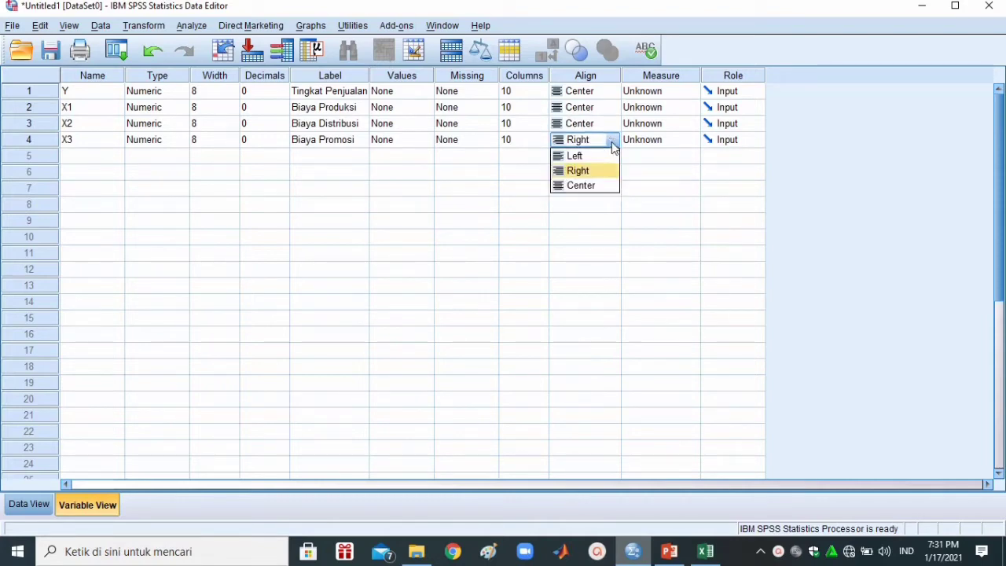
left_click(581, 185)
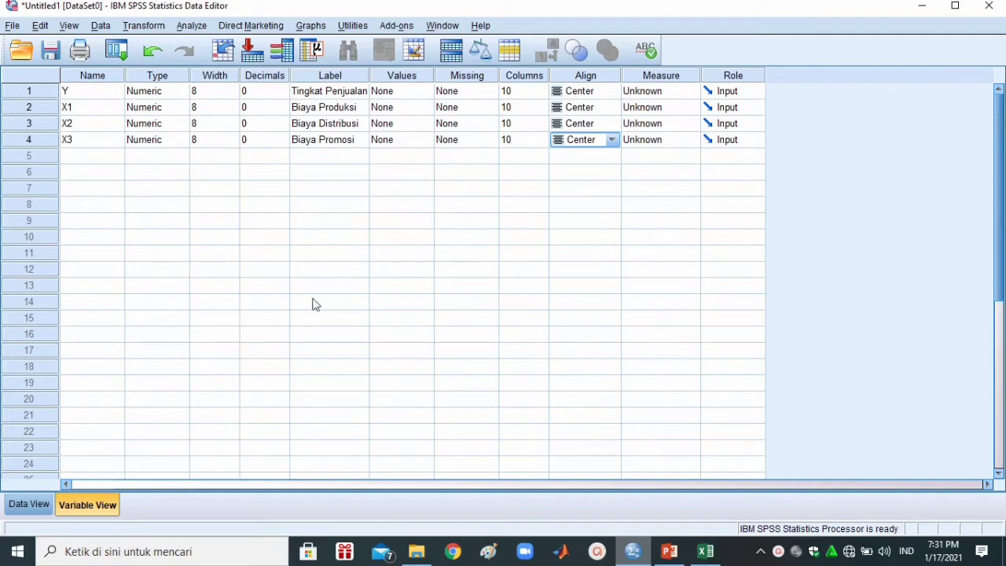
Return to the data sheet and start a Linear Regression with Tingkat Penjualan [Y] as the dependent variable
left_click(38, 504)
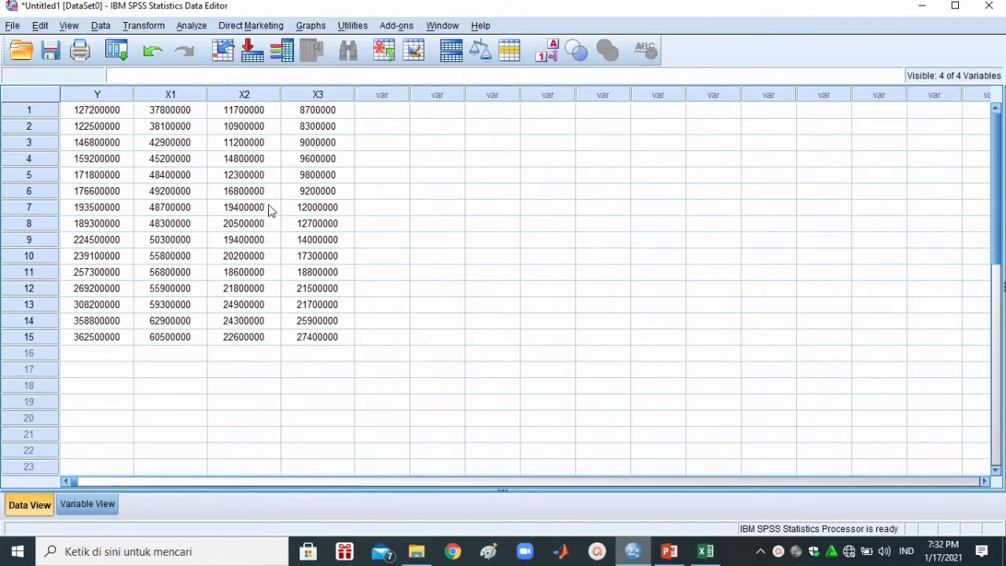
left_click(190, 27)
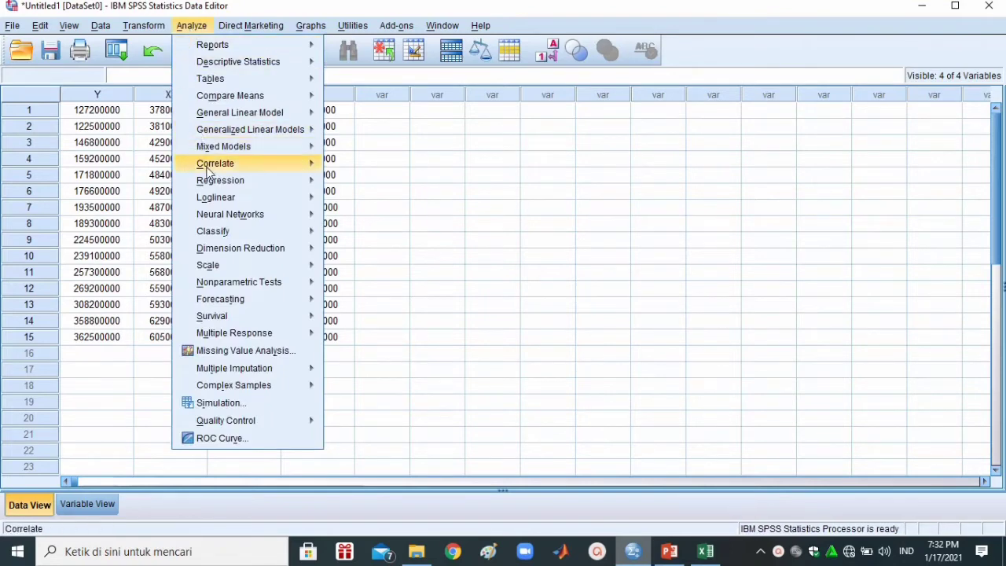
mouse_move(210, 183)
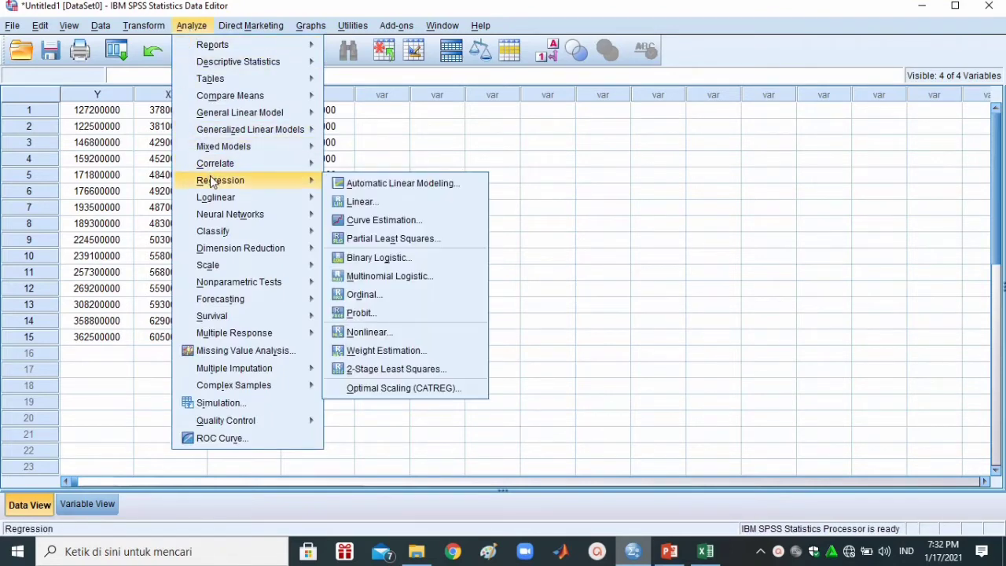
left_click(356, 202)
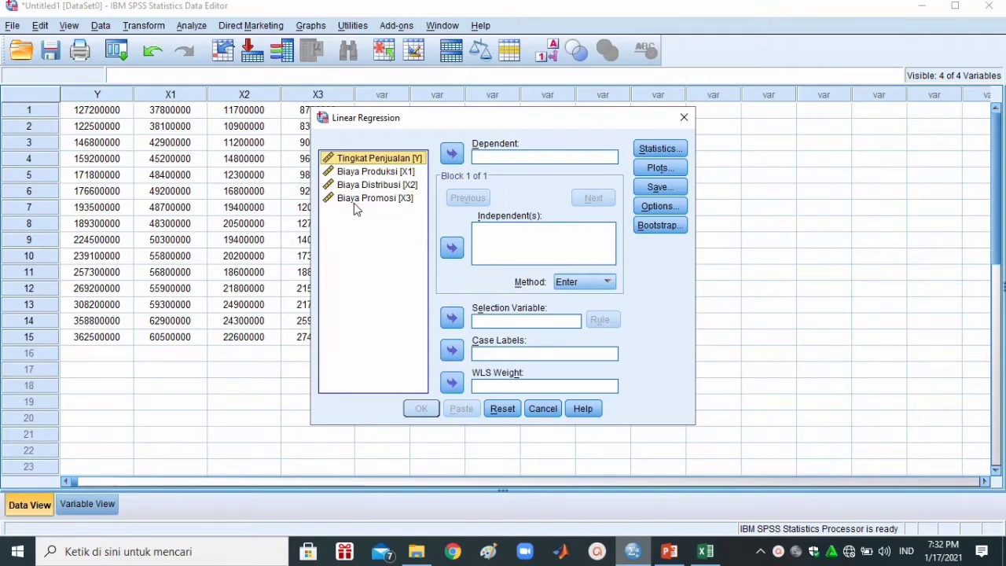
left_click(452, 154)
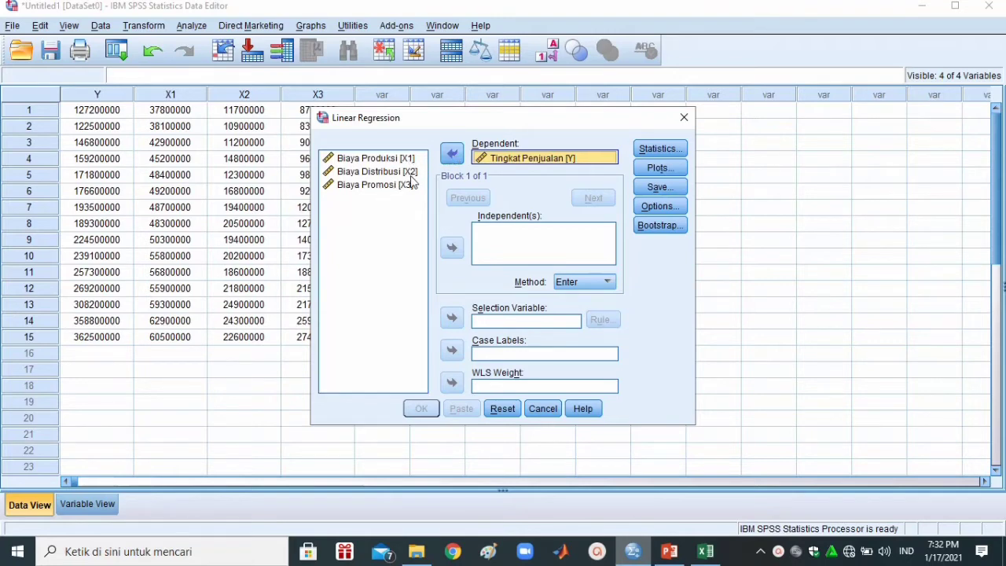
Add Biaya Produksi [X1], Biaya Distribusi [X2] and Biaya Promosi [X3] as the independent variables of the regression
left_click(368, 159)
left_click(452, 247)
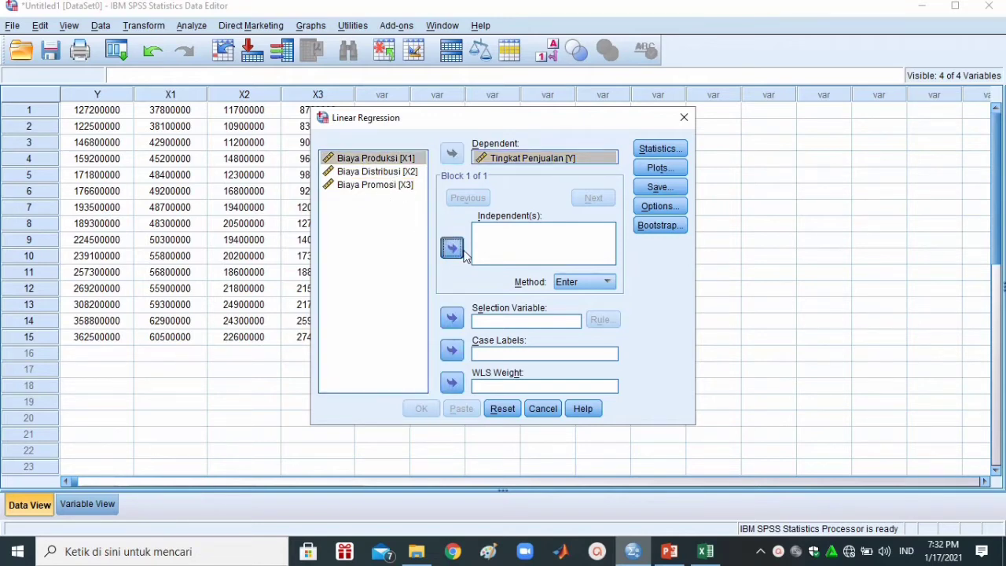
left_click(408, 173)
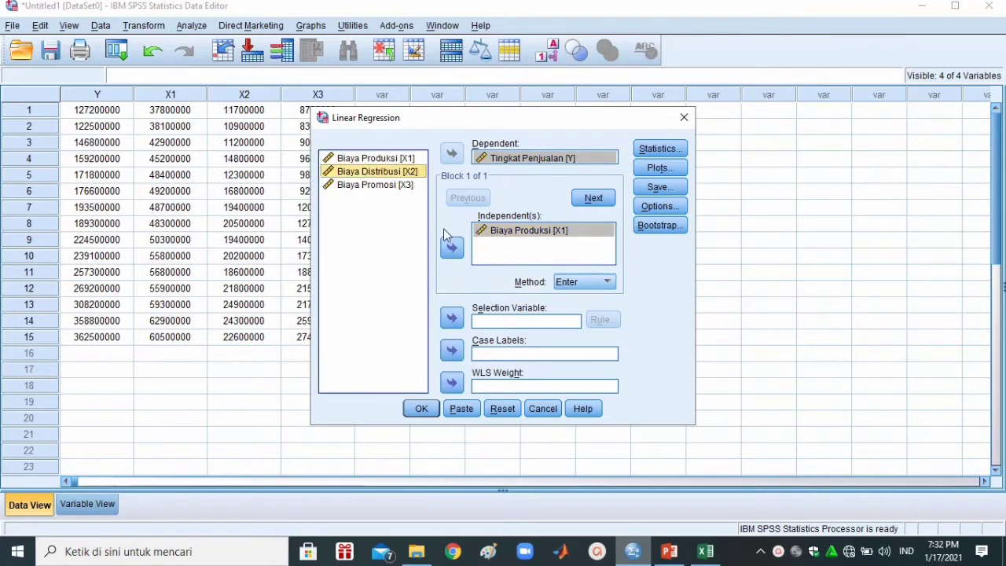
left_click(451, 250)
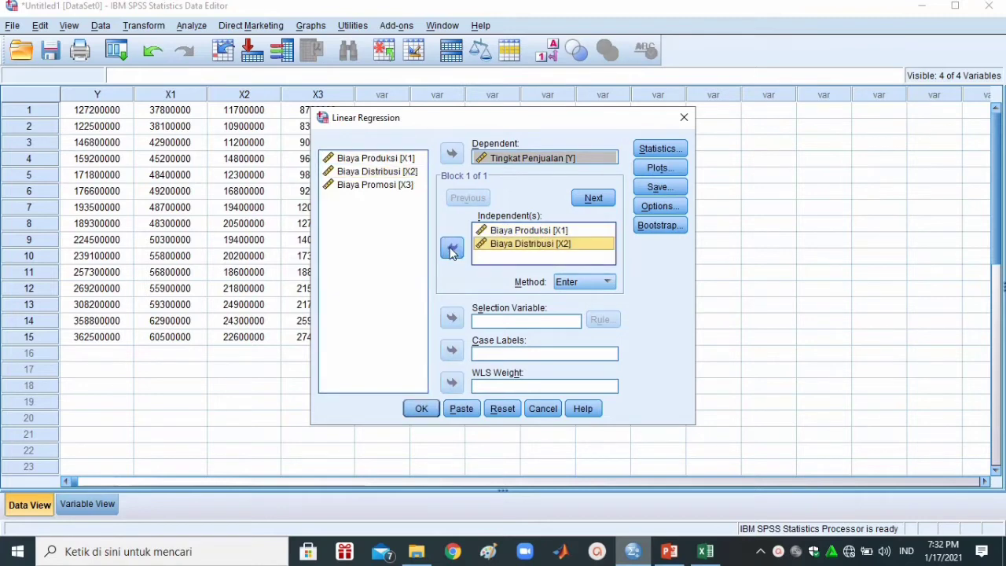
left_click(392, 186)
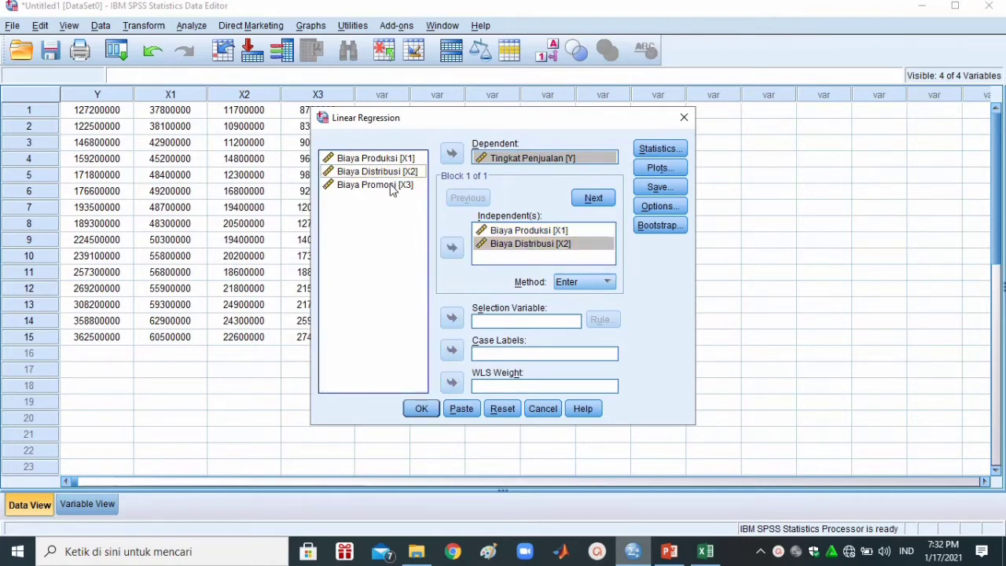
left_click(452, 249)
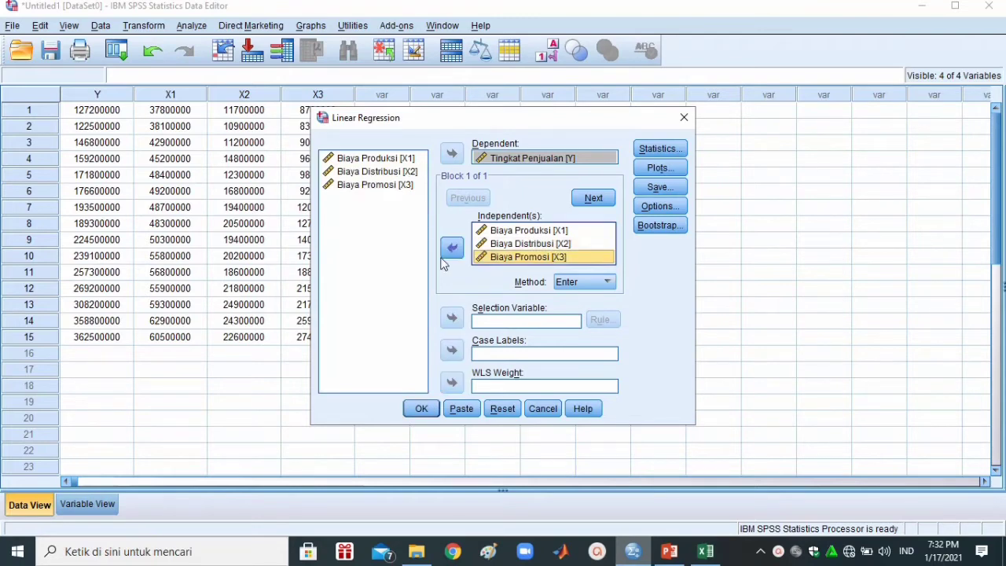
Run the regression to view its output tables, and switch to the PowerPoint presentation that explains them
left_click(421, 409)
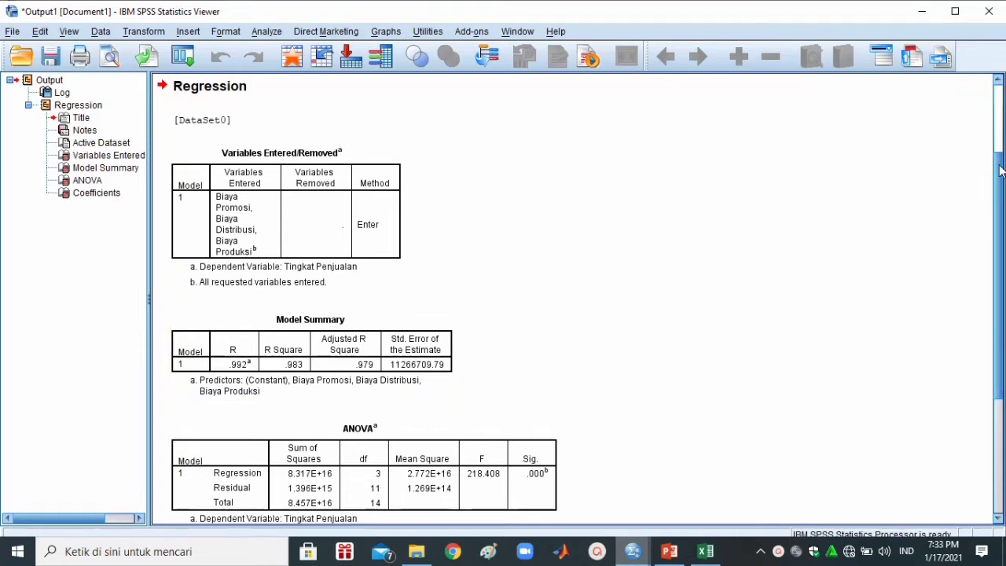
left_click_drag(1000, 164, 985, 116)
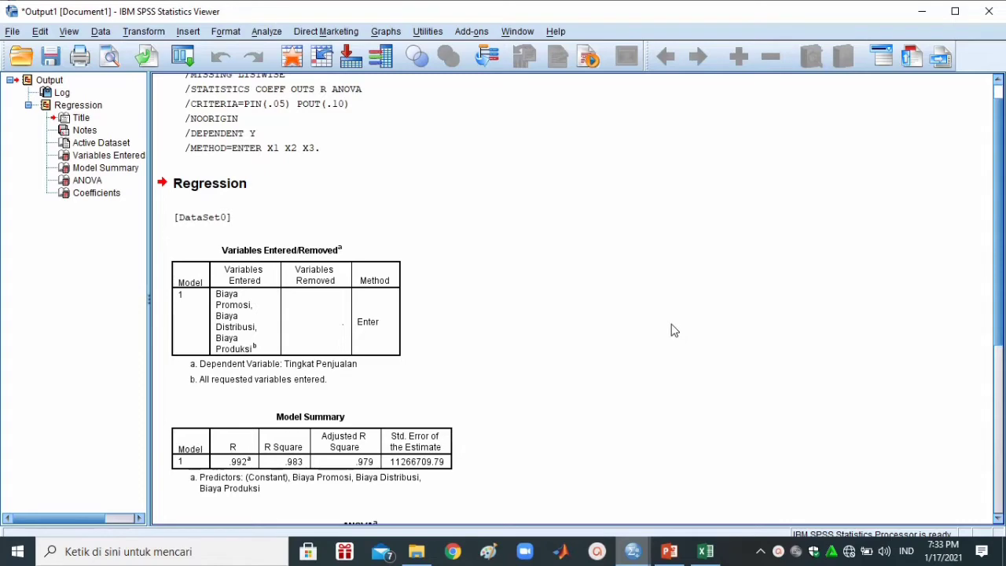
left_click(668, 552)
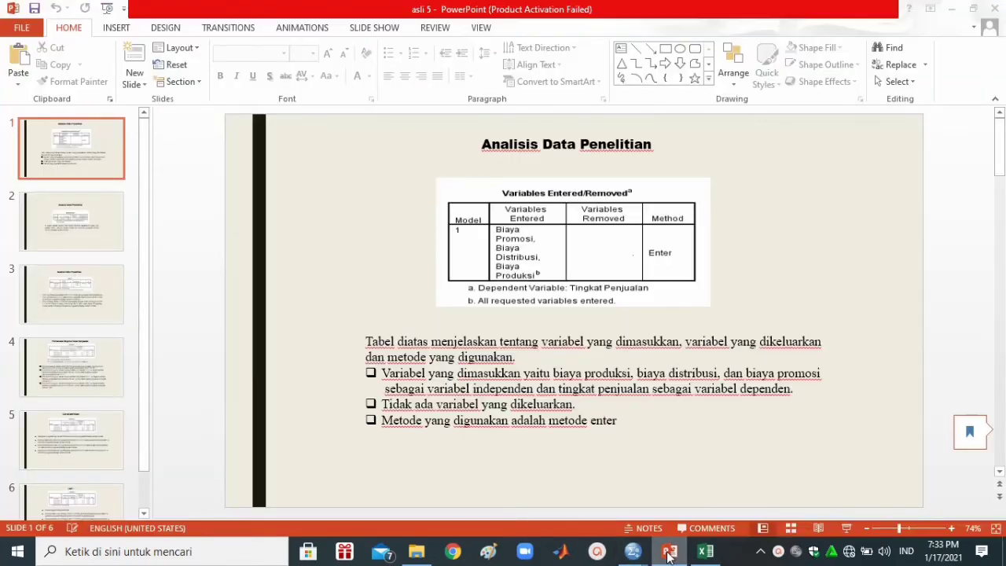